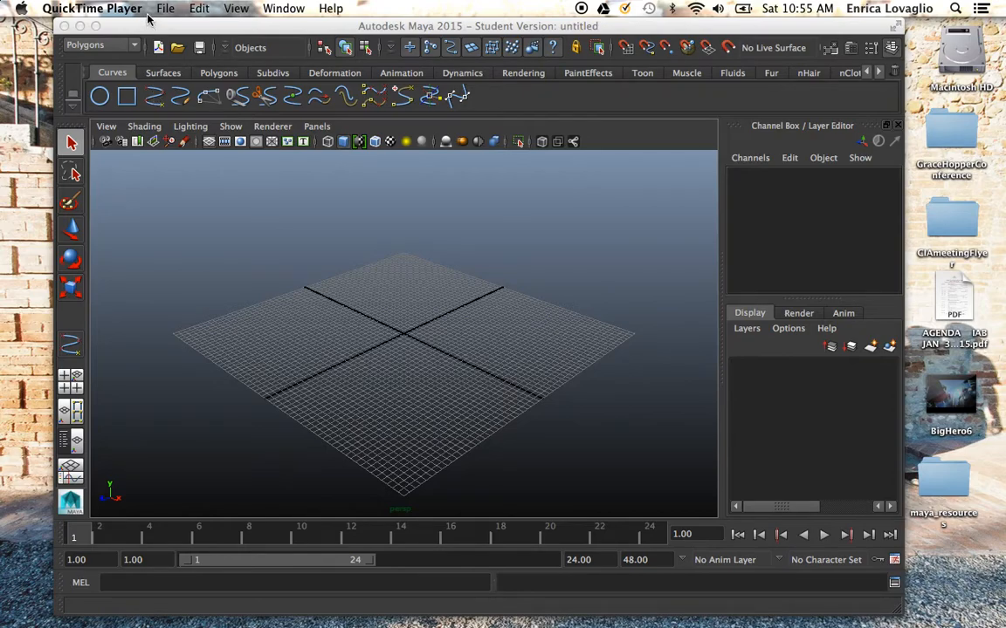
Step: Switch to the four-view layout and maximize the front, perspective and side views in turn, restoring all four views each time
{"action": "left_click", "coordinate": [166, 26]}
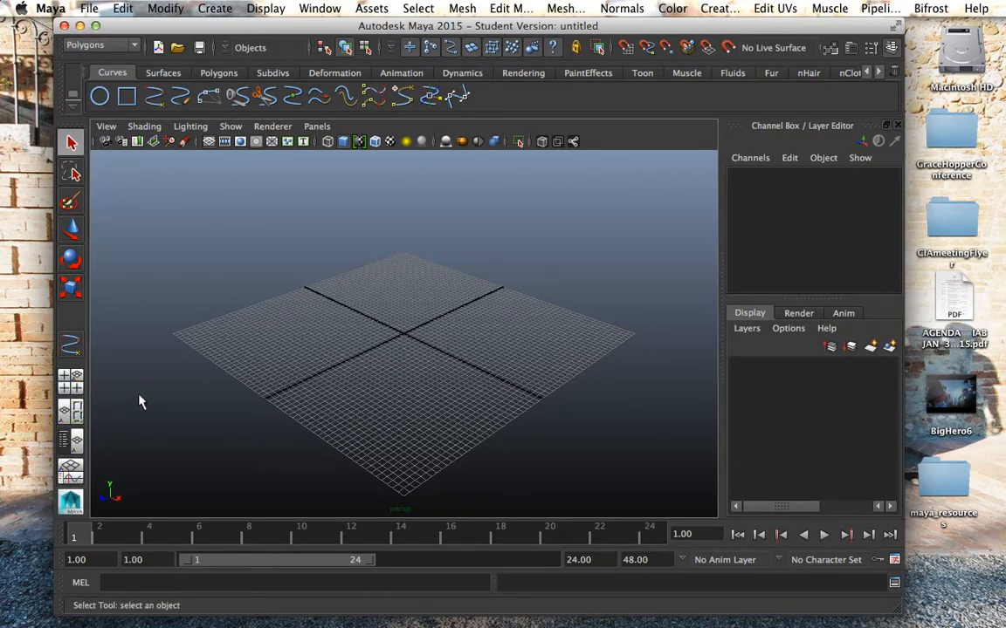
{"action": "left_click", "coordinate": [72, 382]}
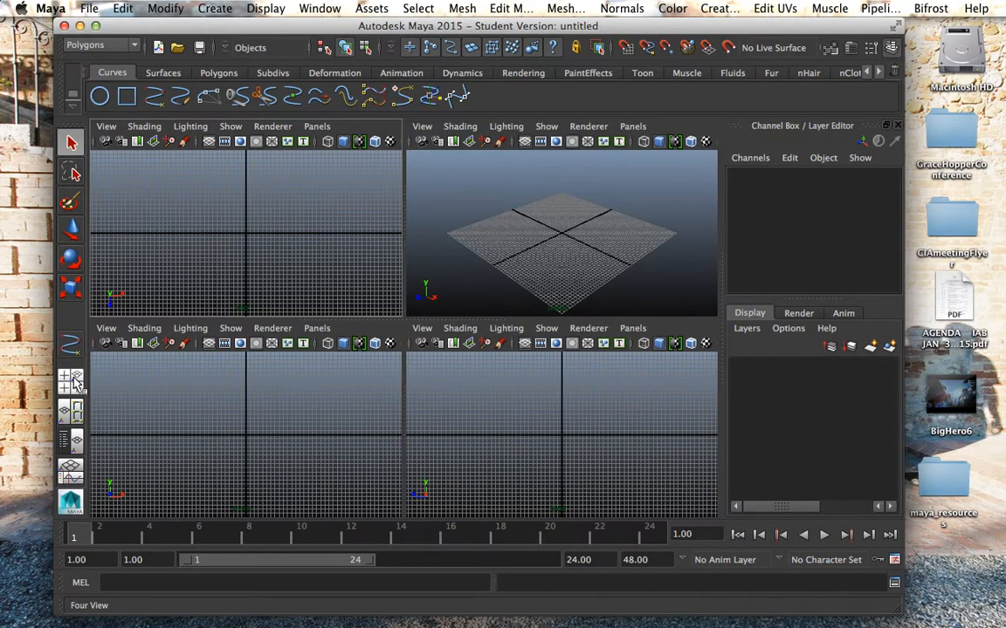
{"action": "key", "text": "space"}
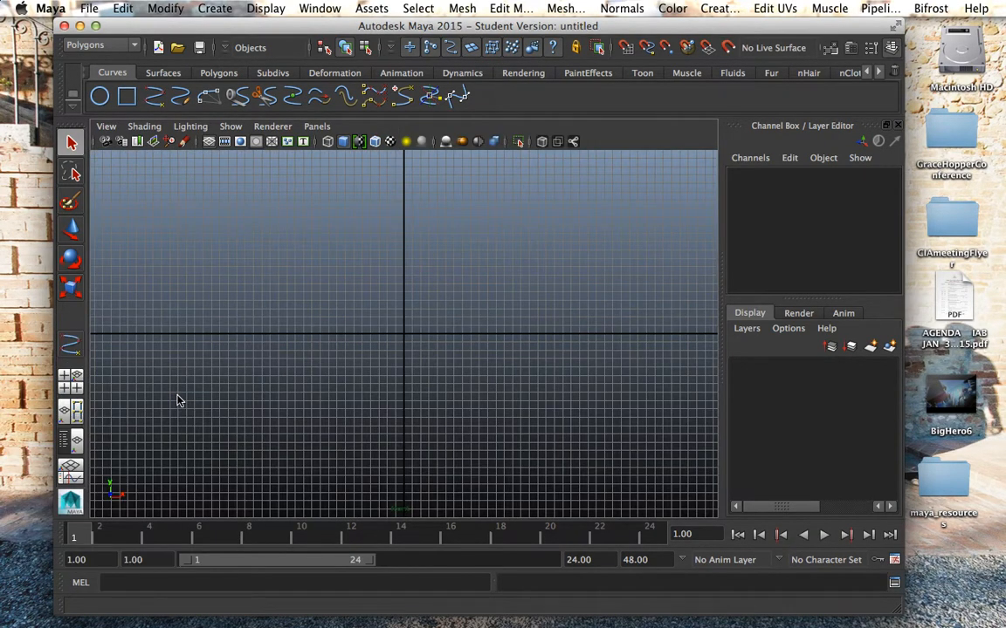
{"action": "key", "text": "space"}
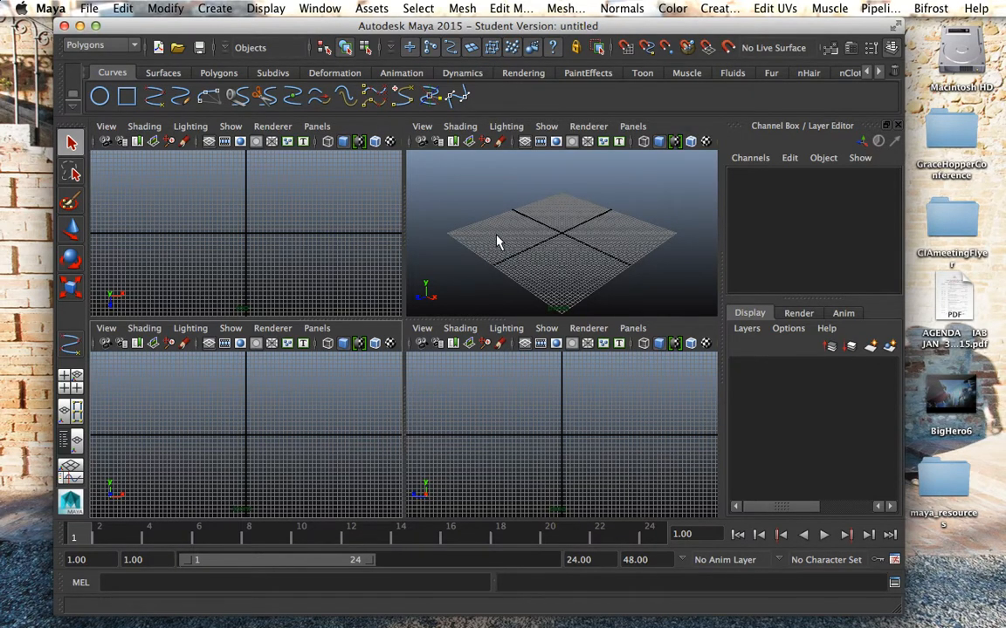
{"action": "key", "text": "space"}
{"action": "key", "text": "space"}
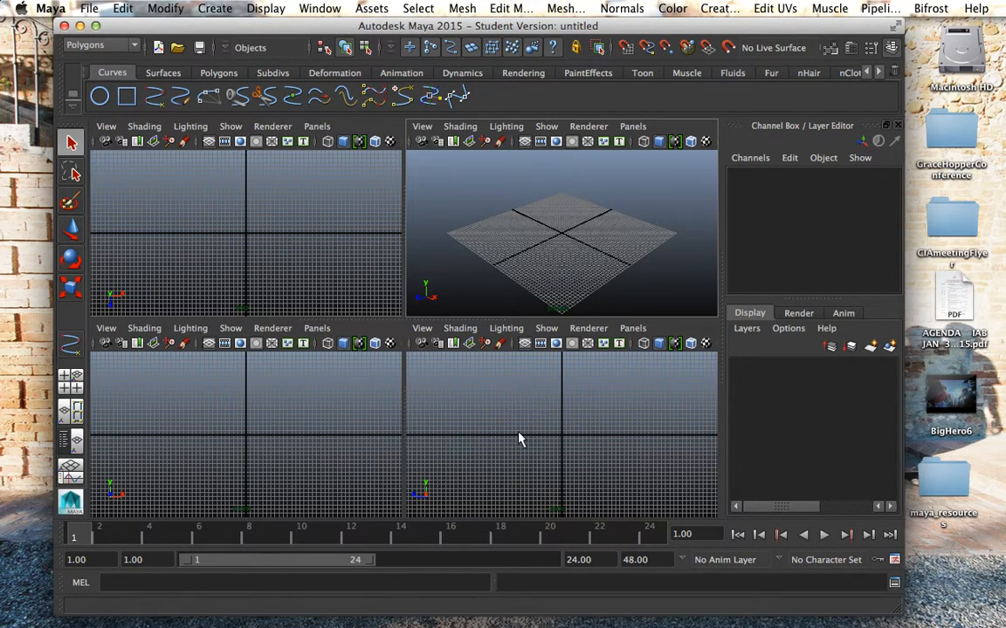
{"action": "key", "text": "space"}
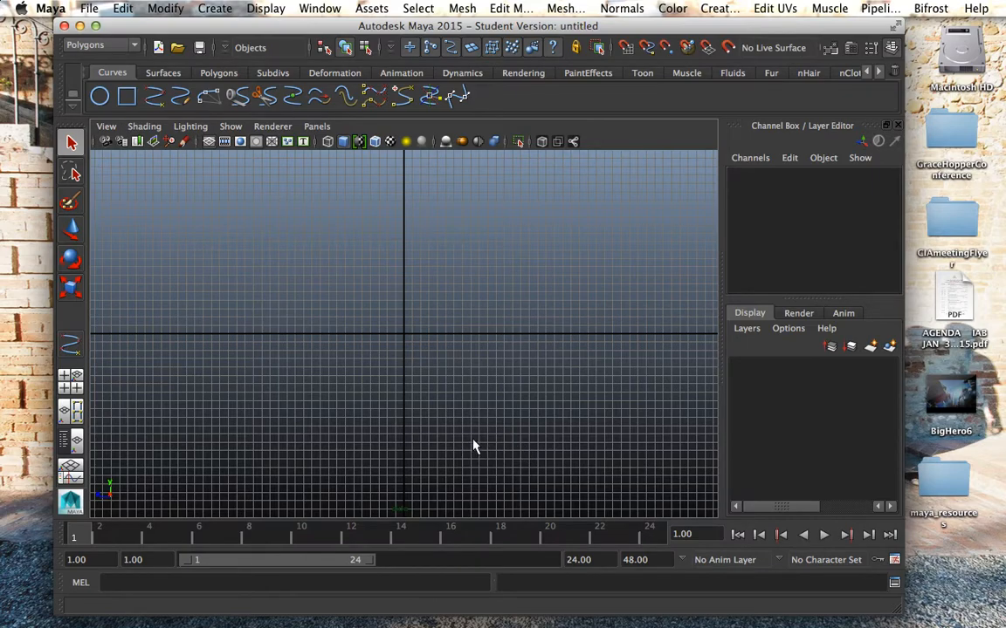
{"action": "key", "text": "space"}
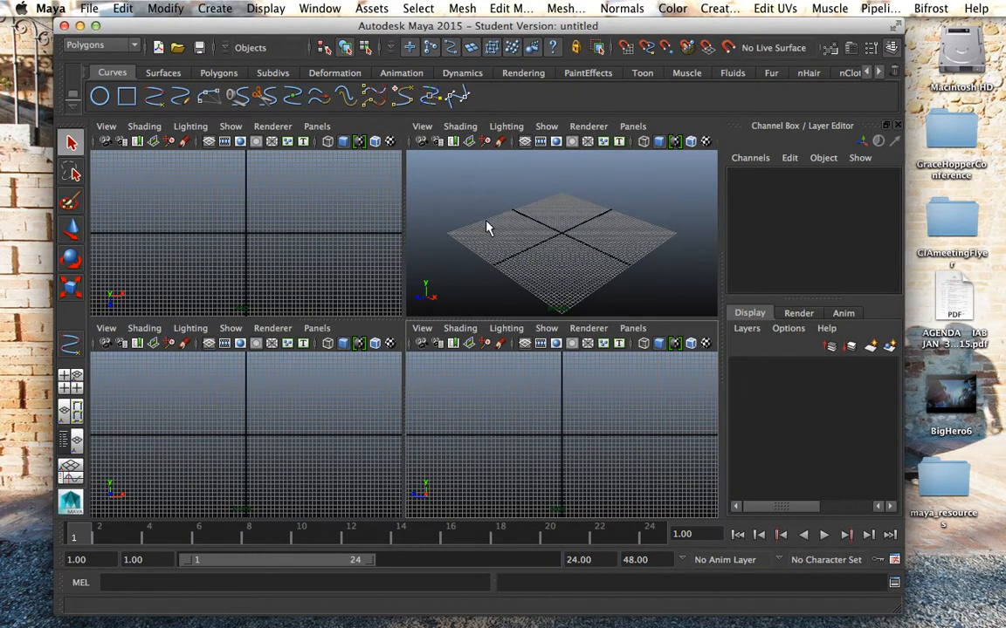
Step: Switch to the Outliner and perspective layout and widen the Outliner to fit the full node names
{"action": "left_click", "coordinate": [69, 443]}
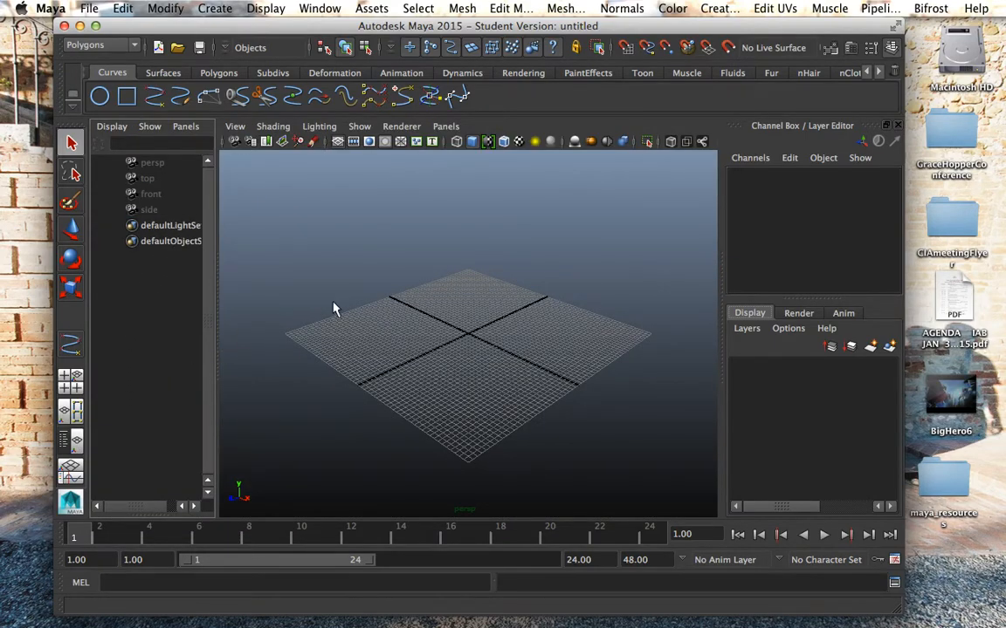
{"action": "left_click_drag", "start_coordinate": [217, 311], "coordinate": [245, 313]}
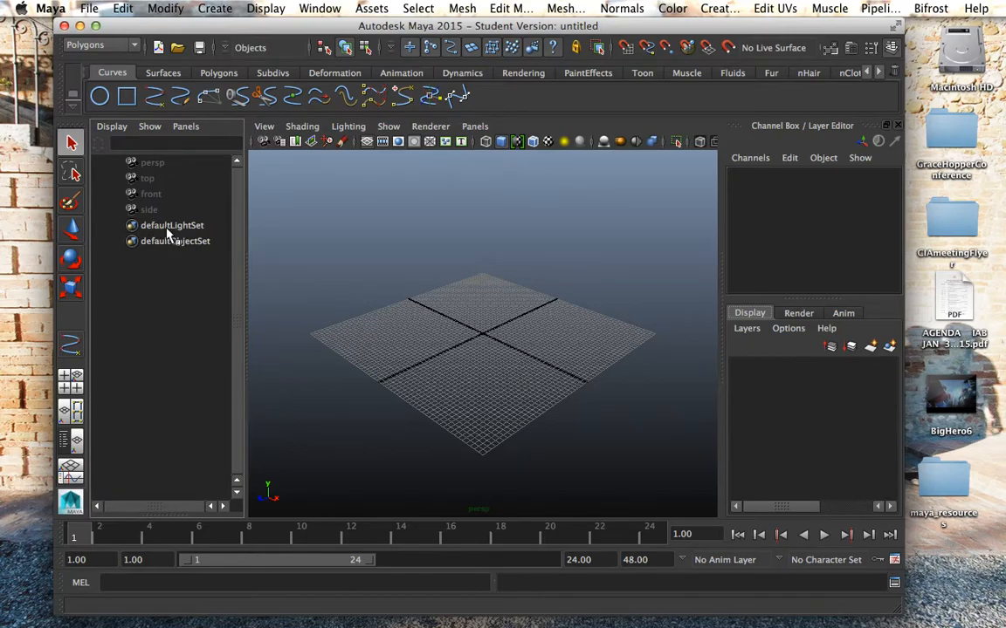
{"action": "left_click", "coordinate": [220, 73]}
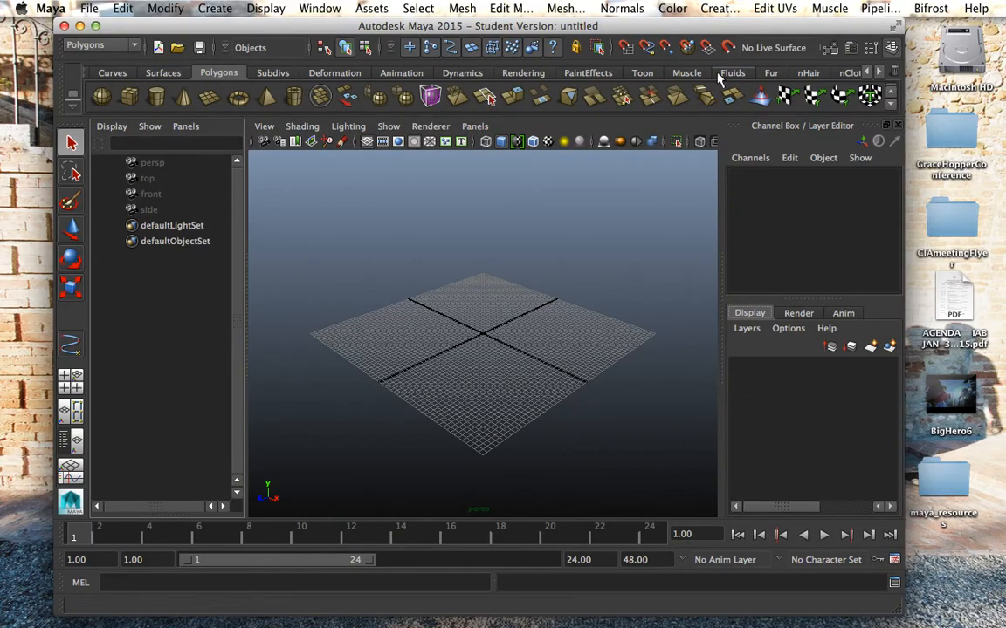
{"action": "left_click", "coordinate": [404, 74]}
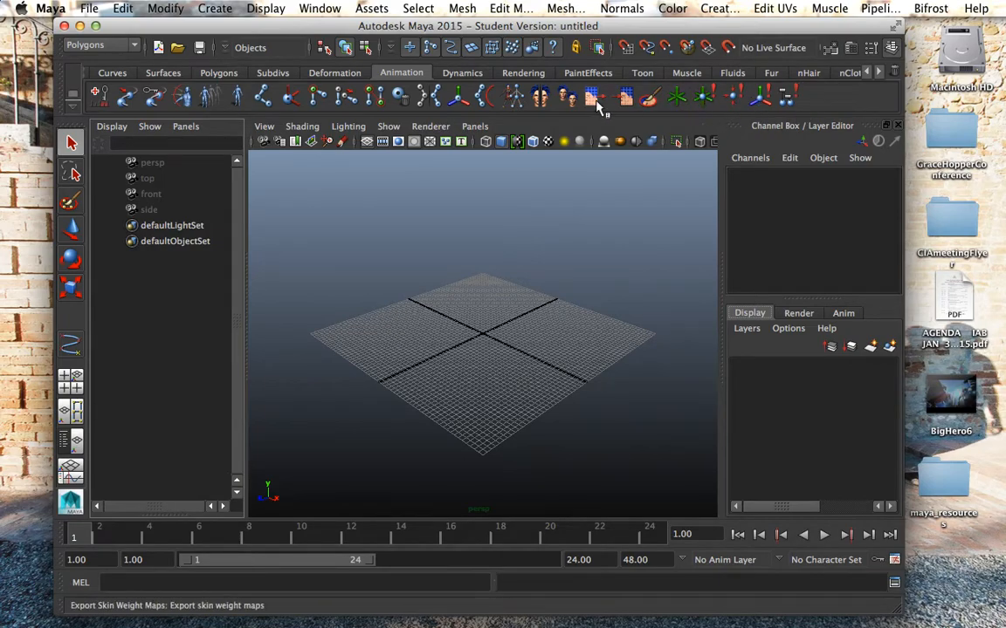
{"action": "left_click", "coordinate": [523, 75]}
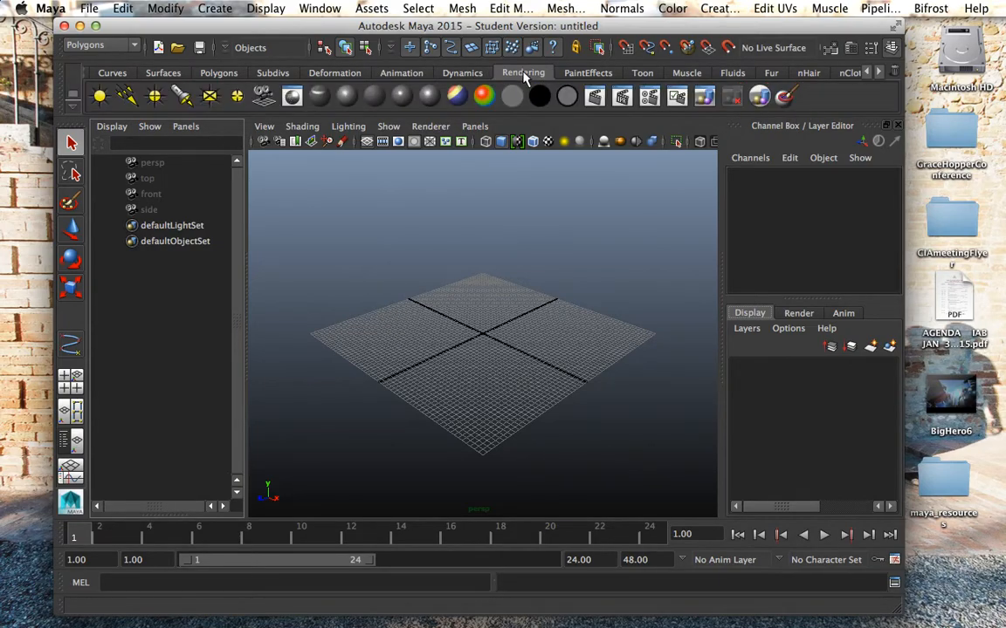
{"action": "left_click", "coordinate": [456, 74]}
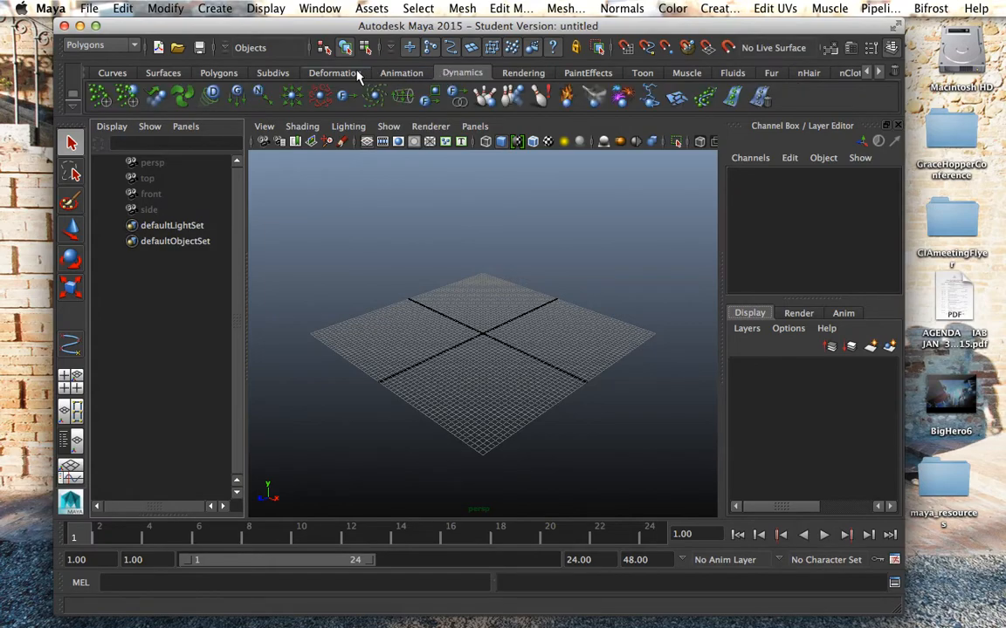
Step: Create a polygon cube and move it to about X 10.9, Y 5.4, Z 5.6 with the Move tool
{"action": "left_click", "coordinate": [220, 73]}
{"action": "left_click", "coordinate": [124, 102]}
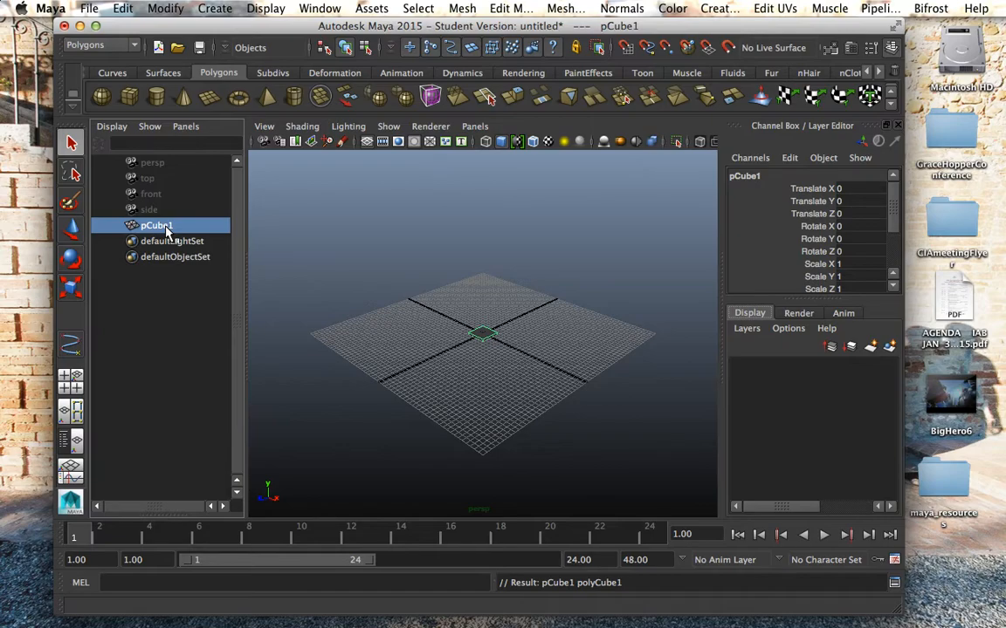
{"action": "key", "text": "w"}
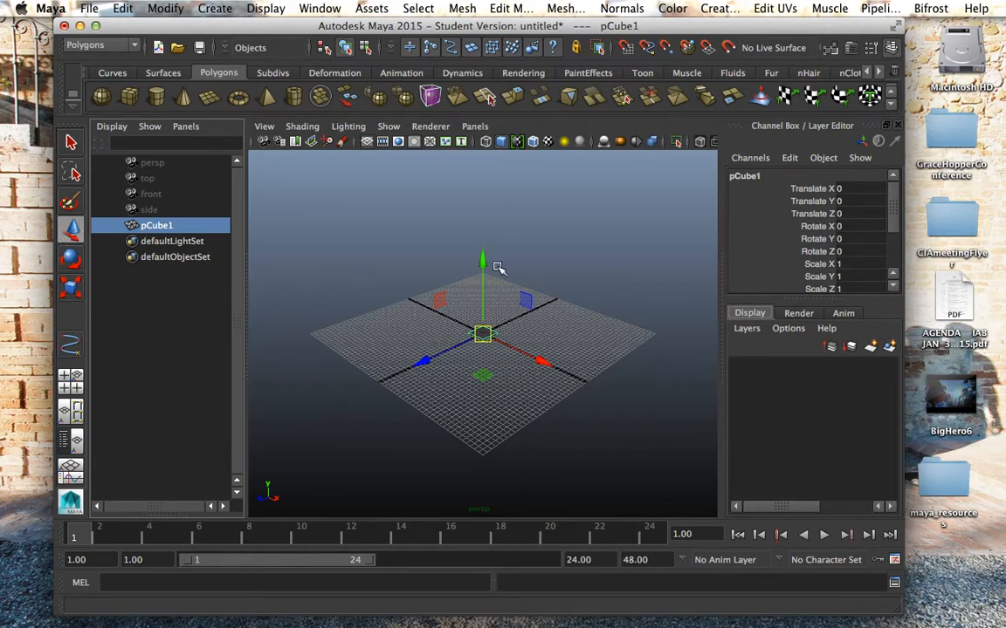
{"action": "left_click_drag", "start_coordinate": [482, 261], "coordinate": [478, 224]}
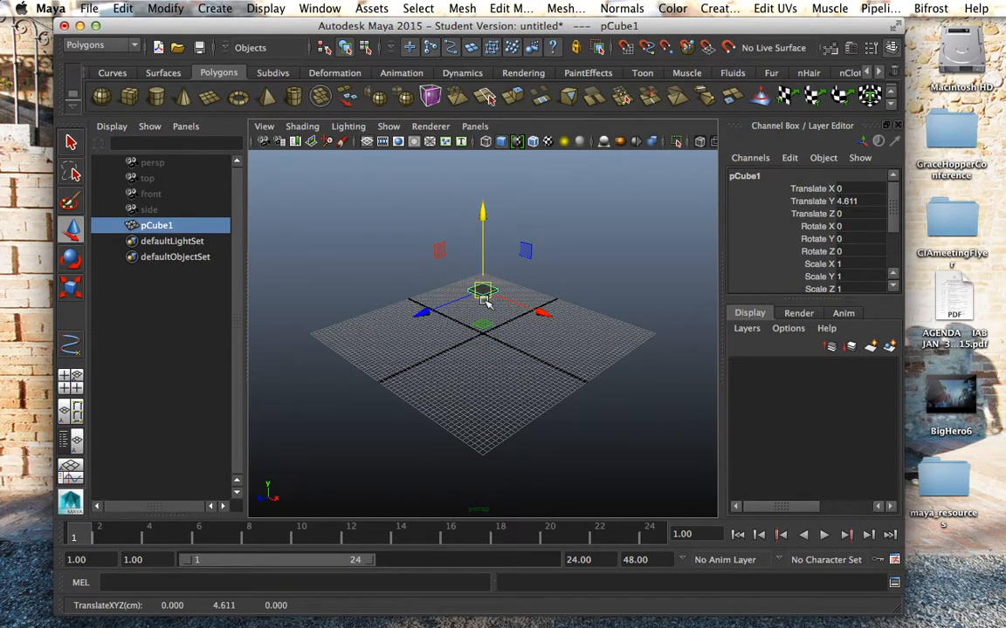
{"action": "left_click_drag", "start_coordinate": [548, 316], "coordinate": [601, 337]}
{"action": "left_click_drag", "start_coordinate": [472, 336], "coordinate": [435, 364]}
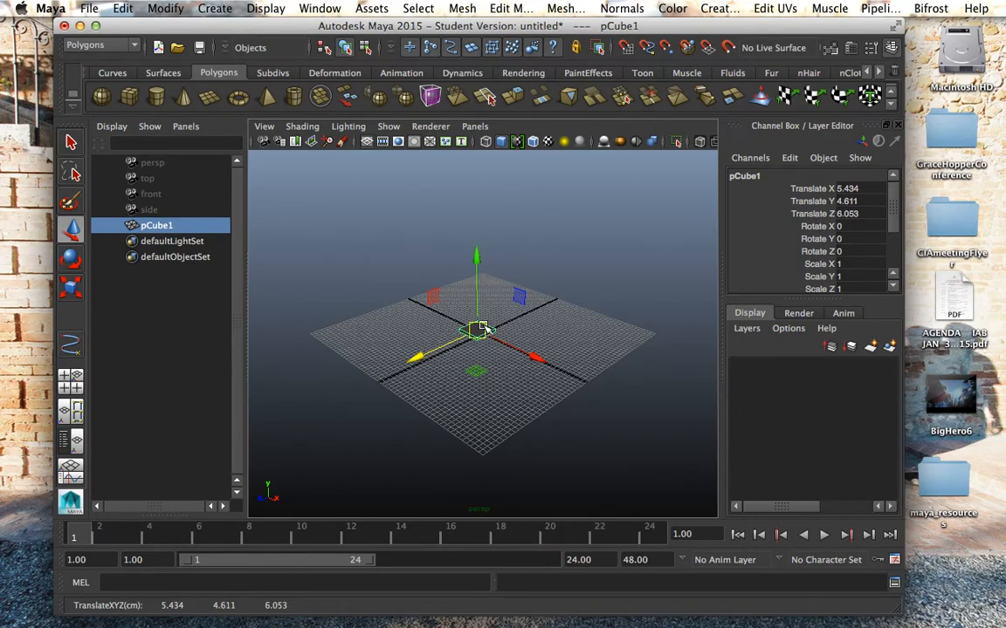
{"action": "mouse_move", "coordinate": [483, 334]}
{"action": "left_mouse_down"}
{"action": "mouse_move", "coordinate": [475, 325]}
{"action": "mouse_move", "coordinate": [489, 301]}
{"action": "mouse_move", "coordinate": [467, 293]}
{"action": "mouse_move", "coordinate": [458, 353]}
{"action": "mouse_move", "coordinate": [483, 352]}
{"action": "mouse_move", "coordinate": [480, 320]}
{"action": "left_mouse_up"}
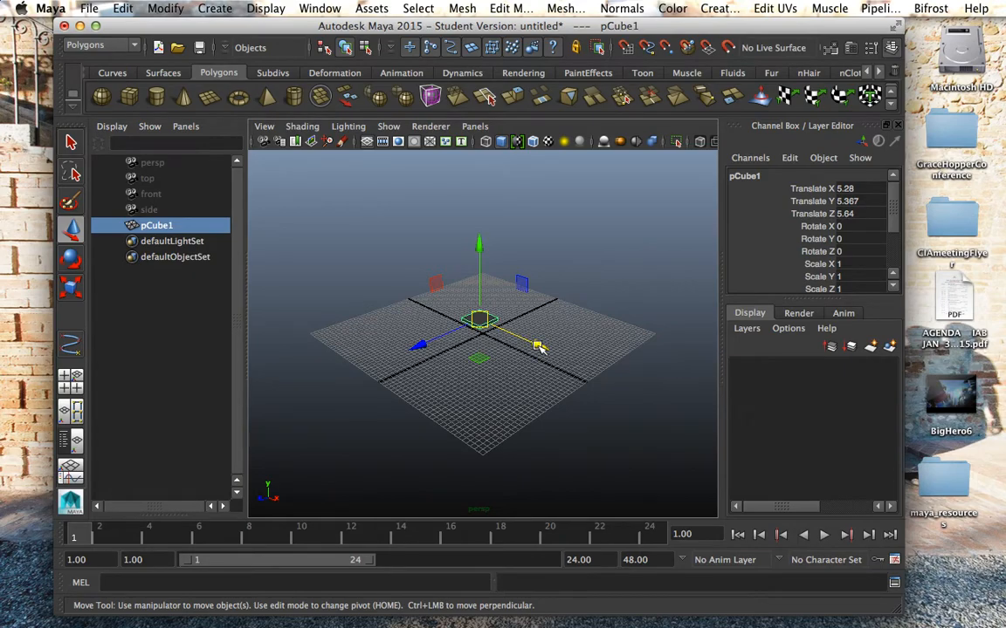
{"action": "left_click_drag", "start_coordinate": [538, 347], "coordinate": [601, 376]}
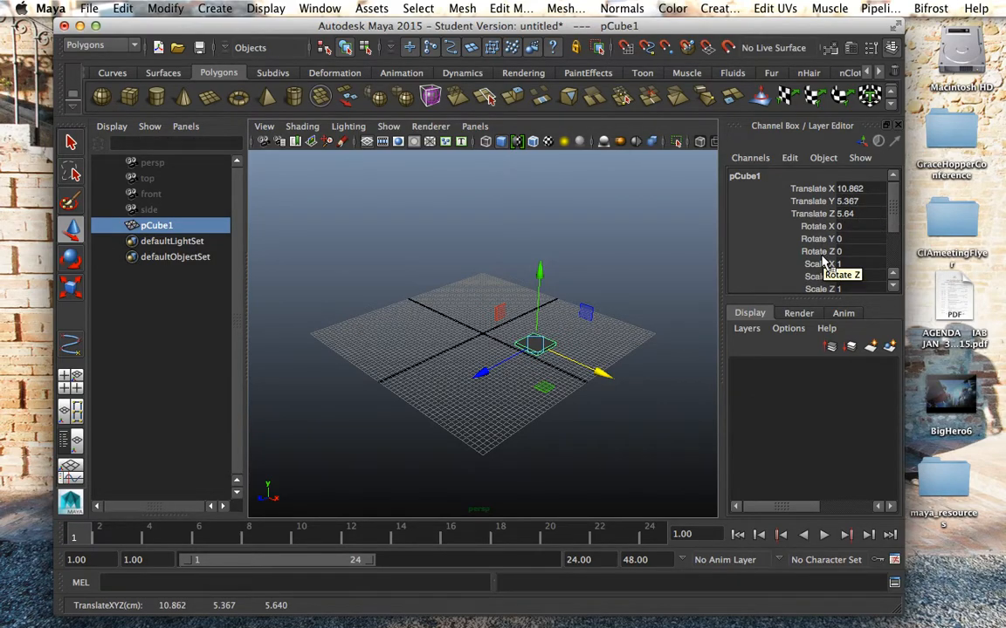
Step: Expand the cube's polyCube1 input settings and set its height to 2
{"action": "left_click_drag", "start_coordinate": [893, 225], "coordinate": [887, 264]}
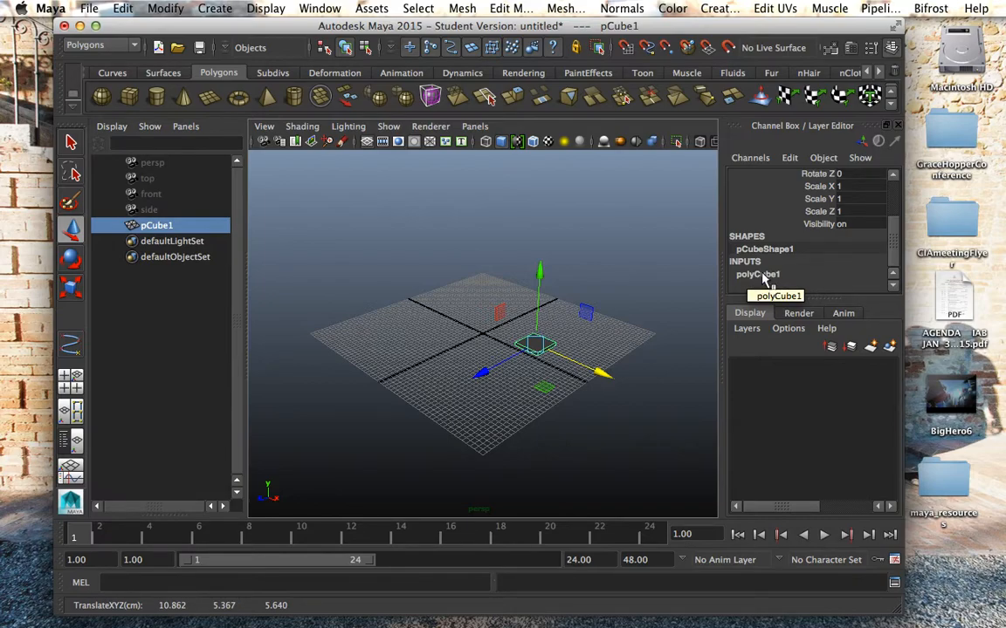
{"action": "left_click", "coordinate": [761, 274]}
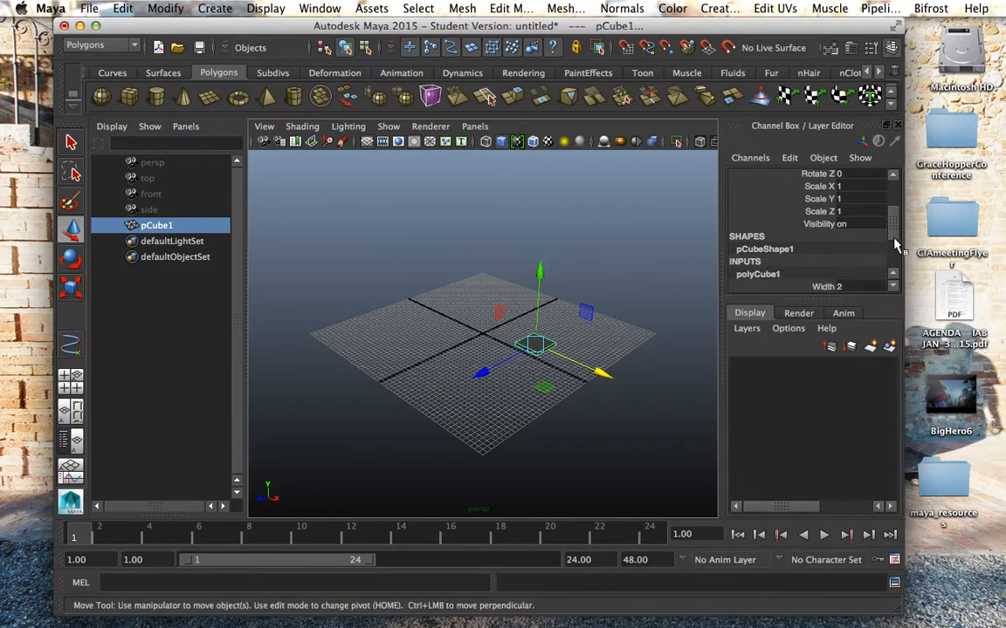
{"action": "left_click_drag", "start_coordinate": [895, 236], "coordinate": [891, 260]}
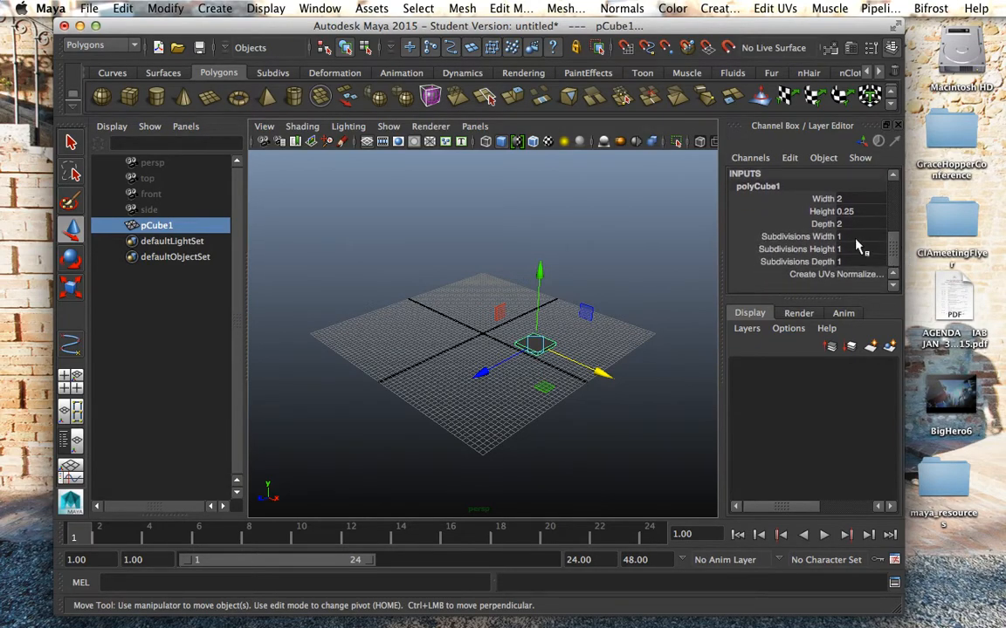
{"action": "left_click", "coordinate": [841, 237]}
{"action": "left_click", "coordinate": [851, 249]}
{"action": "left_click", "coordinate": [848, 261]}
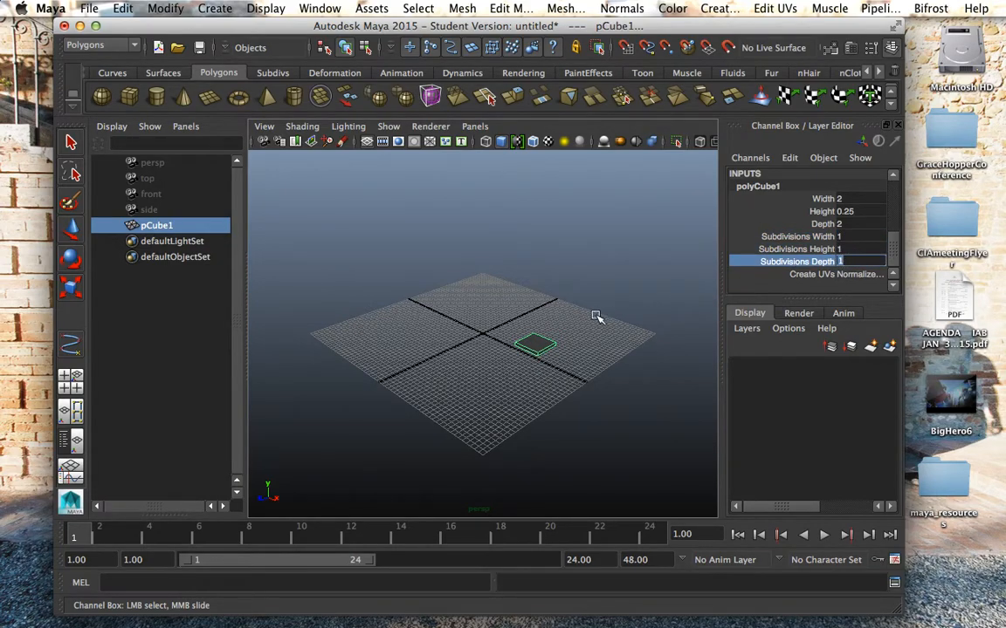
{"action": "left_click", "coordinate": [846, 212]}
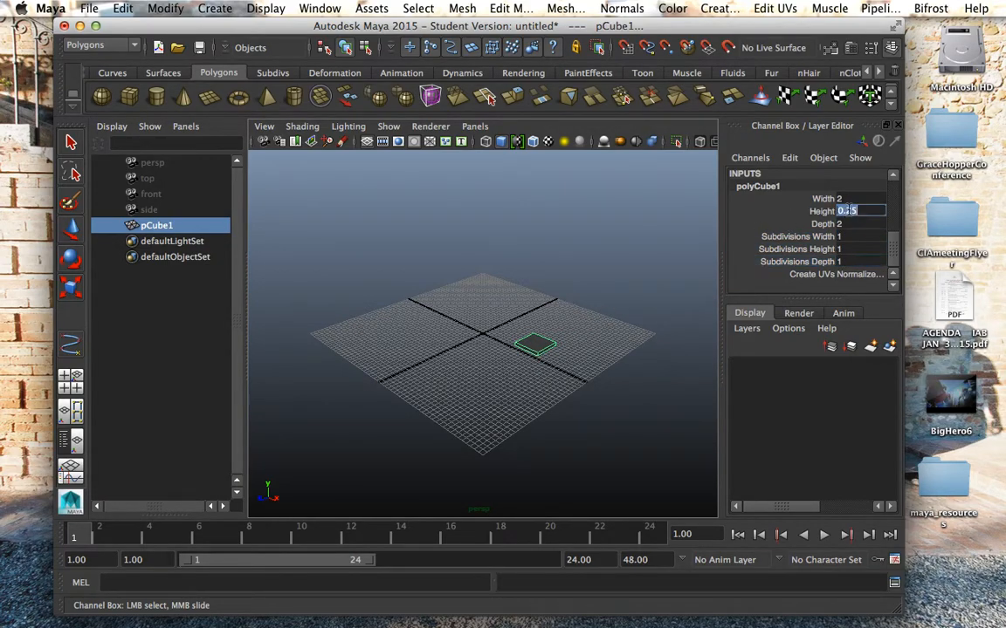
{"action": "type", "text": "2"}
{"action": "key", "text": "Return"}
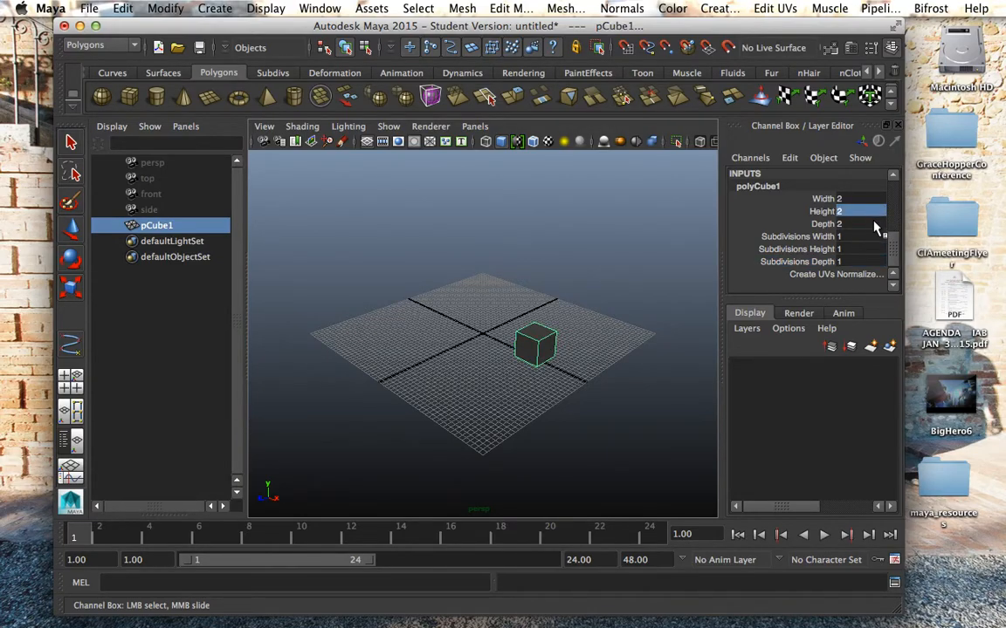
Step: Set the cube's subdivisions to 3 in width, height and depth
{"action": "left_click", "coordinate": [843, 236]}
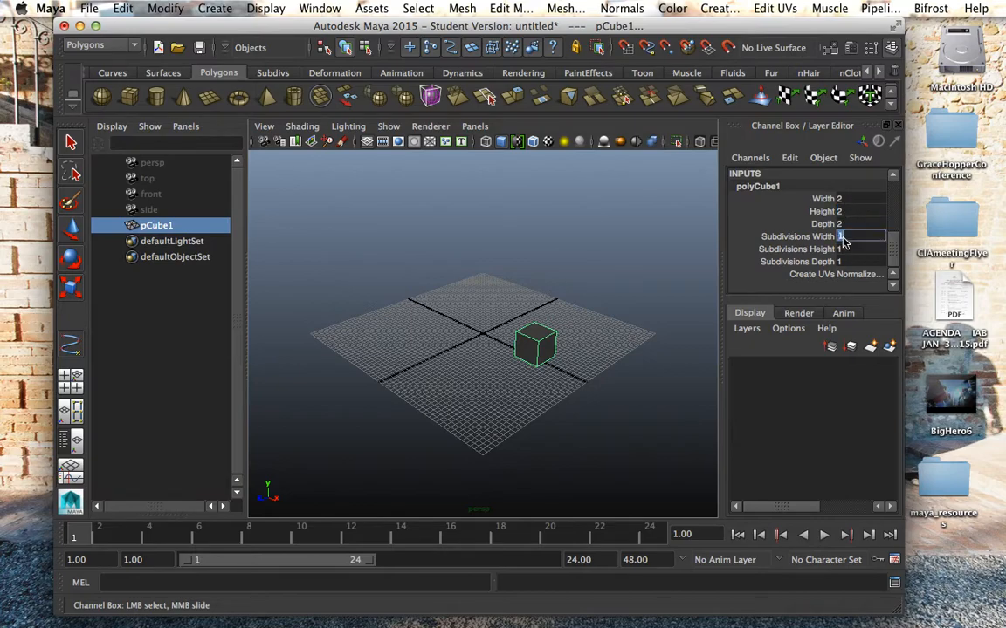
{"action": "type", "text": "3"}
{"action": "key", "text": "Return"}
{"action": "left_click", "coordinate": [843, 250]}
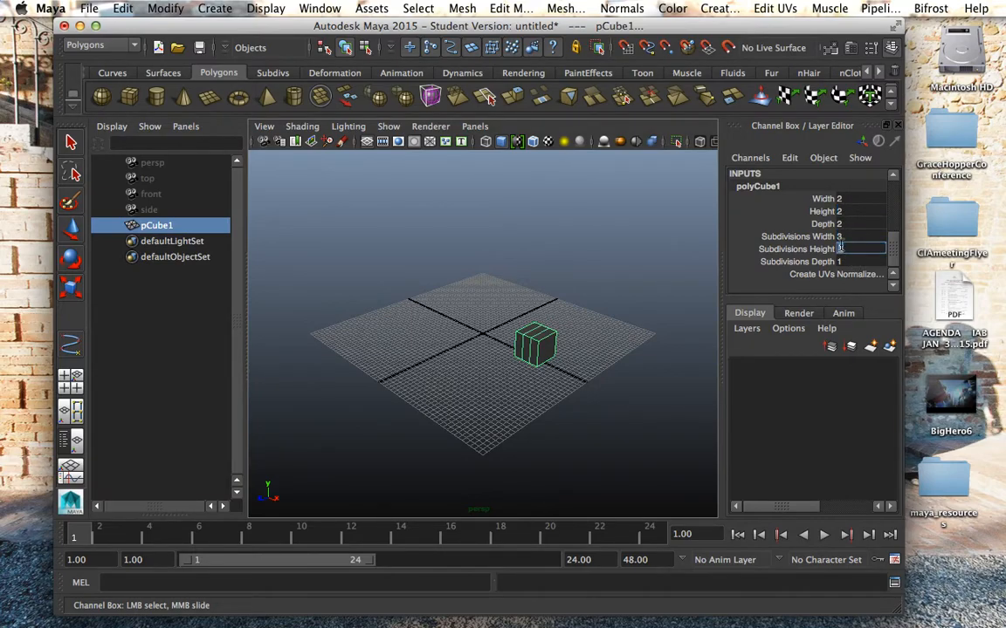
{"action": "type", "text": "3"}
{"action": "key", "text": "Return"}
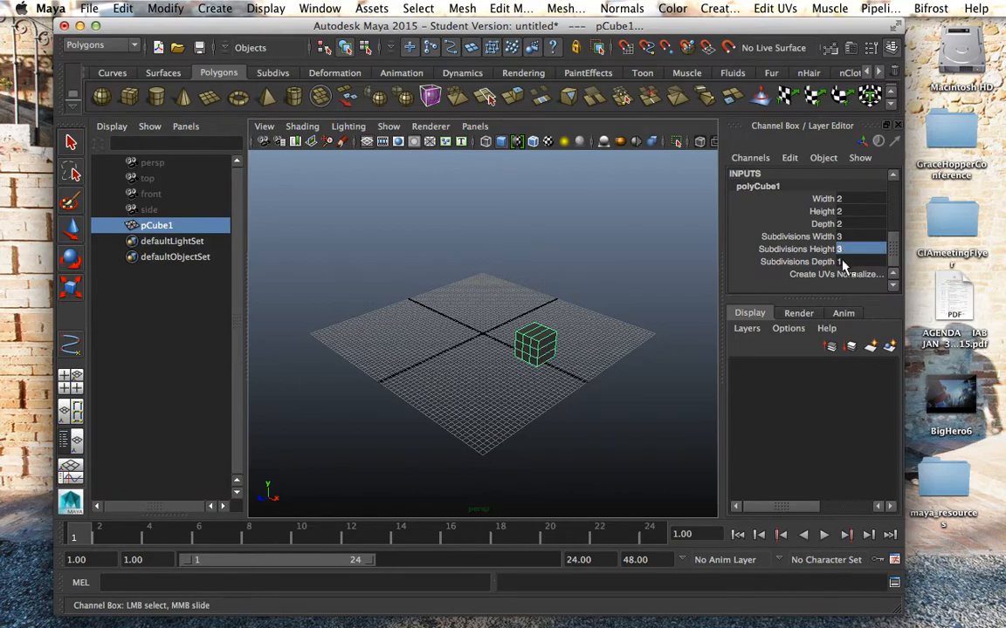
{"action": "left_click", "coordinate": [844, 262]}
{"action": "type", "text": "3"}
{"action": "key", "text": "Return"}
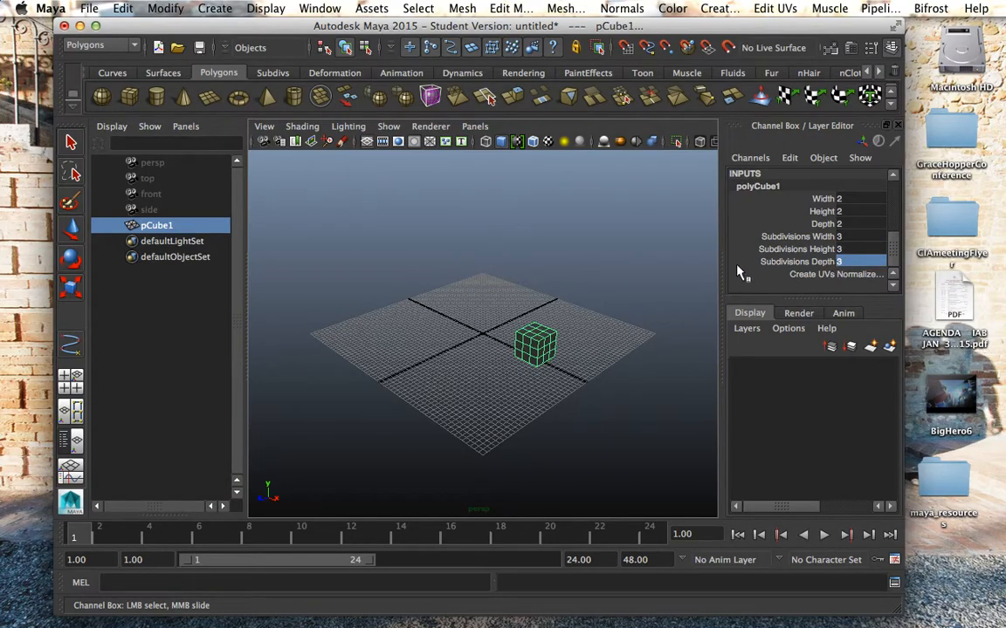
Step: Examine the subdivided cube in the perspective view by zooming in and out, panning and orbiting around it
{"action": "scroll", "coordinate": [604, 330], "scroll_direction": "up", "scroll_amount": 3}
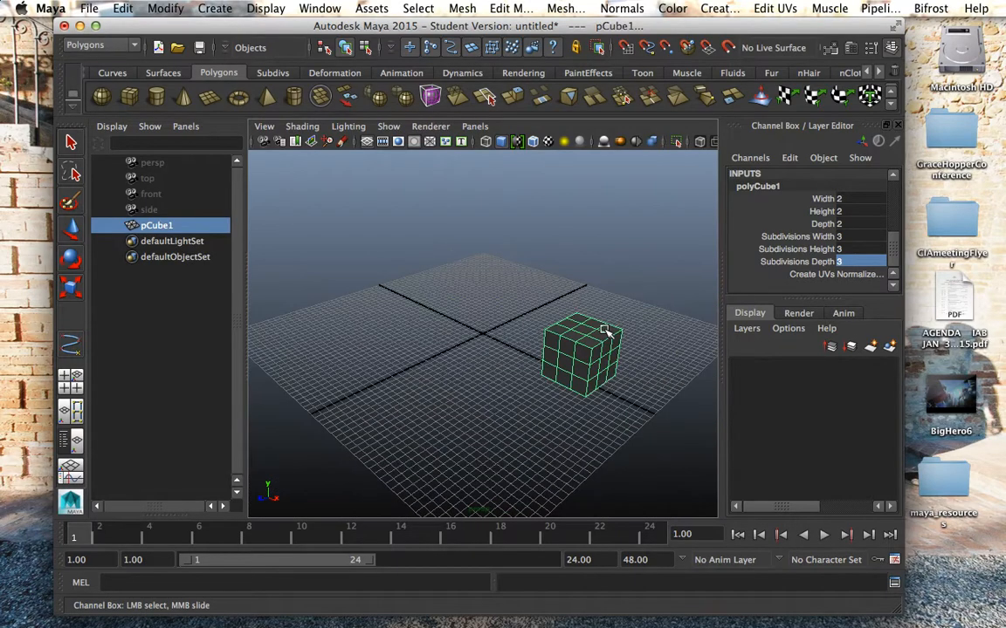
{"action": "scroll", "coordinate": [605, 330], "scroll_direction": "up", "scroll_amount": 6}
{"action": "scroll", "coordinate": [605, 330], "scroll_direction": "down", "scroll_amount": 8}
{"action": "scroll", "coordinate": [605, 330], "scroll_direction": "up", "scroll_amount": 6}
{"action": "scroll", "coordinate": [606, 330], "scroll_direction": "down", "scroll_amount": 6}
{"action": "scroll", "coordinate": [607, 330], "scroll_direction": "up", "scroll_amount": 6}
{"action": "scroll", "coordinate": [606, 330], "scroll_direction": "down", "scroll_amount": 5}
{"action": "scroll", "coordinate": [606, 330], "scroll_direction": "up", "scroll_amount": 5}
{"action": "scroll", "coordinate": [608, 330], "scroll_direction": "down", "scroll_amount": 5}
{"action": "scroll", "coordinate": [608, 330], "scroll_direction": "up", "scroll_amount": 5}
{"action": "scroll", "coordinate": [608, 330], "scroll_direction": "down", "scroll_amount": 5}
{"action": "scroll", "coordinate": [608, 329], "scroll_direction": "up", "scroll_amount": 5}
{"action": "scroll", "coordinate": [608, 330], "scroll_direction": "down", "scroll_amount": 5}
{"action": "middle_click_drag", "start_coordinate": [633, 321], "coordinate": [549, 318], "text": "alt"}
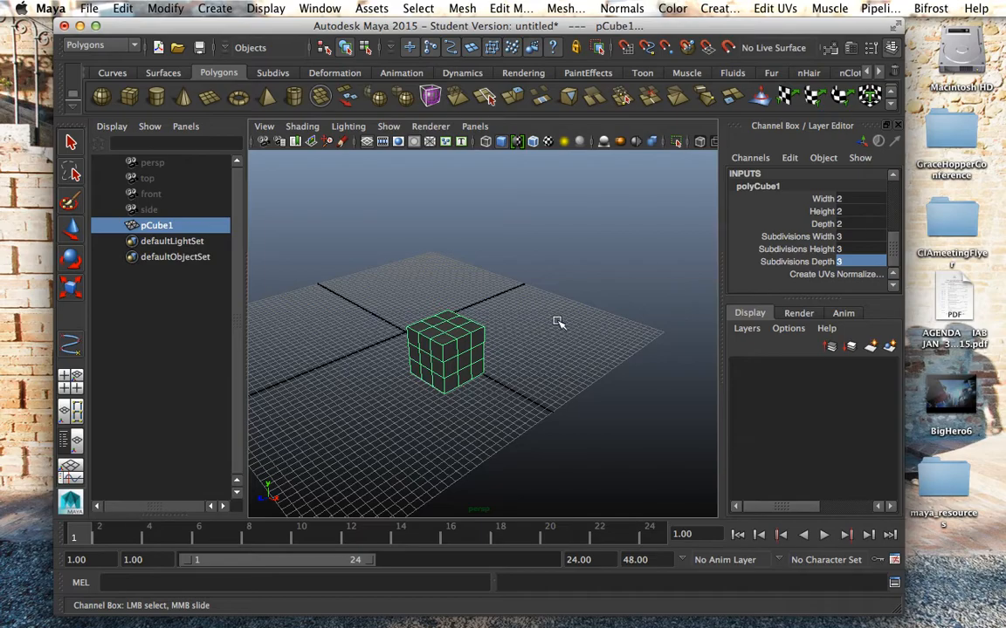
{"action": "mouse_move", "coordinate": [559, 323]}
{"action": "left_mouse_down", "text": "alt"}
{"action": "mouse_move", "coordinate": [561, 335]}
{"action": "mouse_move", "coordinate": [545, 298]}
{"action": "mouse_move", "coordinate": [569, 332]}
{"action": "mouse_move", "coordinate": [563, 298]}
{"action": "mouse_move", "coordinate": [586, 299]}
{"action": "mouse_move", "coordinate": [565, 343]}
{"action": "mouse_move", "coordinate": [572, 303]}
{"action": "mouse_move", "coordinate": [577, 319]}
{"action": "left_mouse_up", "text": "alt"}
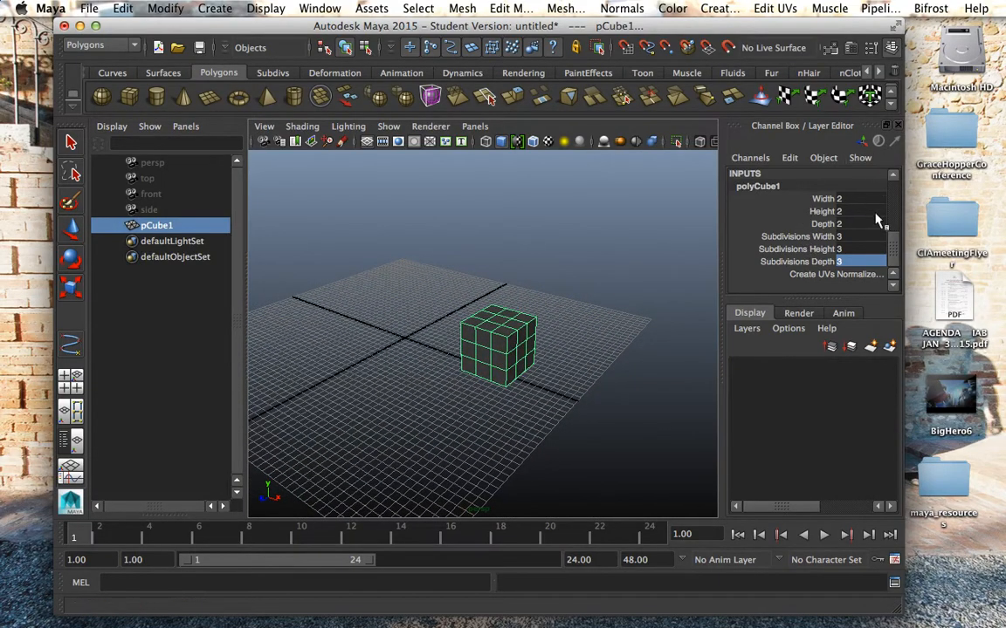
Step: Review the cube's transform channels, hide the Channel Box / Layer Editor and open the Attribute Editor for the cube
{"action": "left_click_drag", "start_coordinate": [892, 245], "coordinate": [887, 189]}
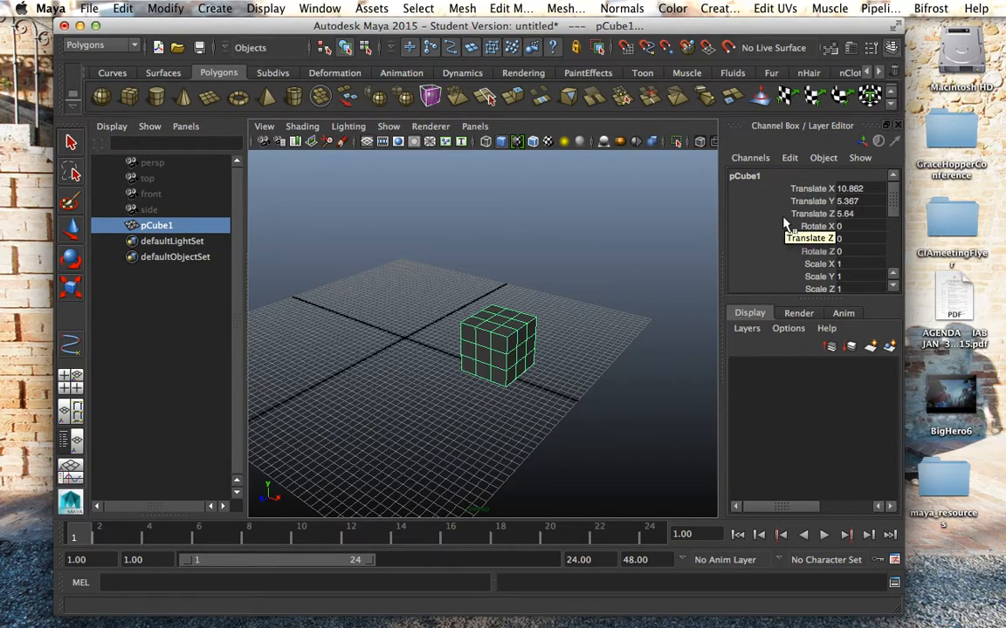
{"action": "left_click", "coordinate": [890, 48]}
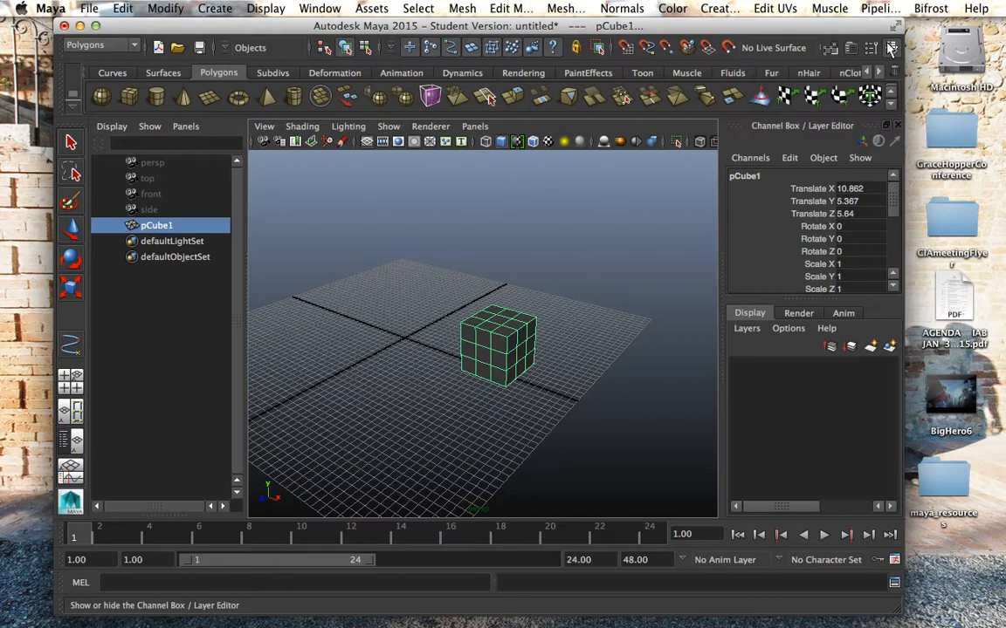
{"action": "left_click", "coordinate": [890, 48]}
{"action": "left_click", "coordinate": [890, 48]}
{"action": "left_click", "coordinate": [851, 48]}
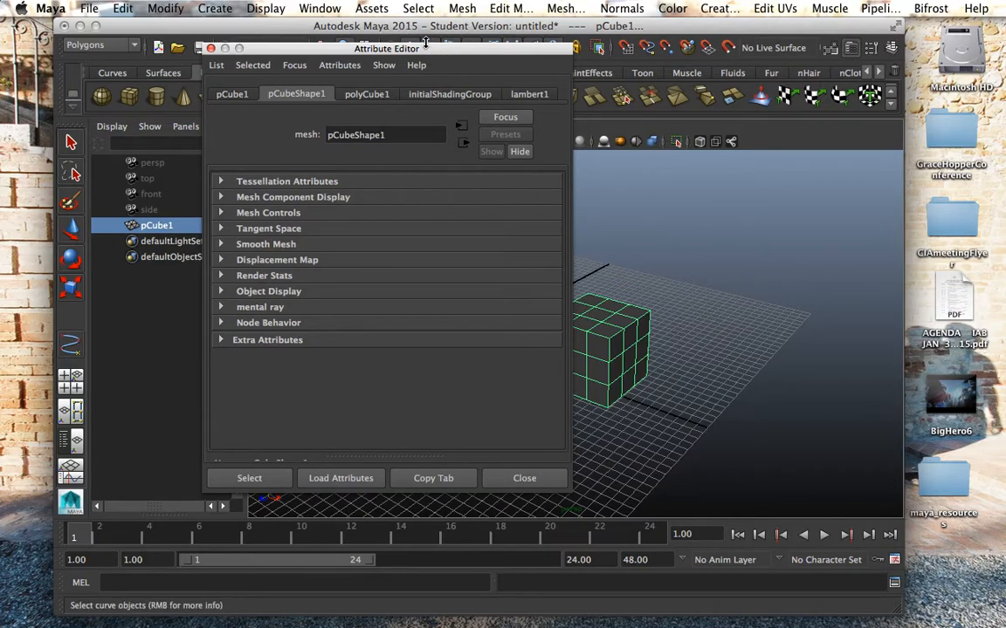
Step: Show the cube's polyCube1 attributes in the Attribute Editor and set its width, height and depth to 3
{"action": "left_click_drag", "start_coordinate": [433, 54], "coordinate": [912, 72]}
{"action": "left_click", "coordinate": [858, 113]}
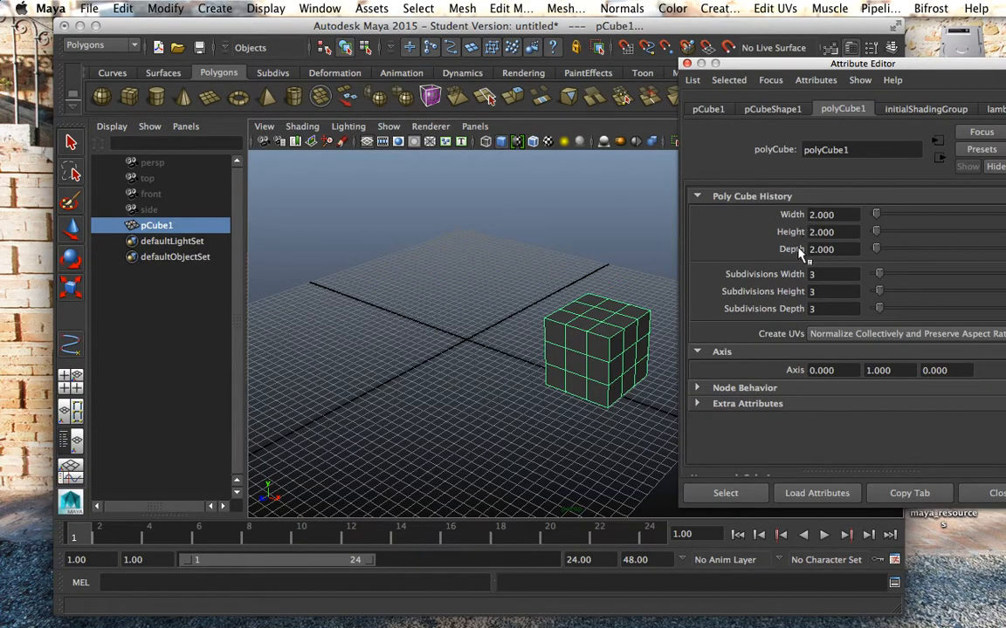
{"action": "left_click", "coordinate": [809, 214]}
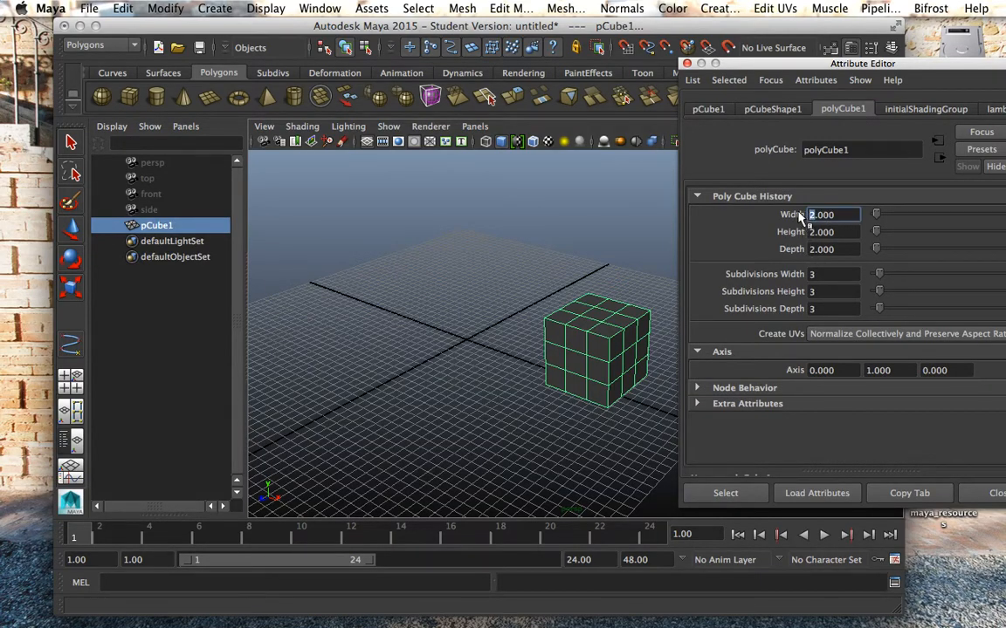
{"action": "type", "text": "3"}
{"action": "key", "text": "Return"}
{"action": "left_click", "coordinate": [809, 231]}
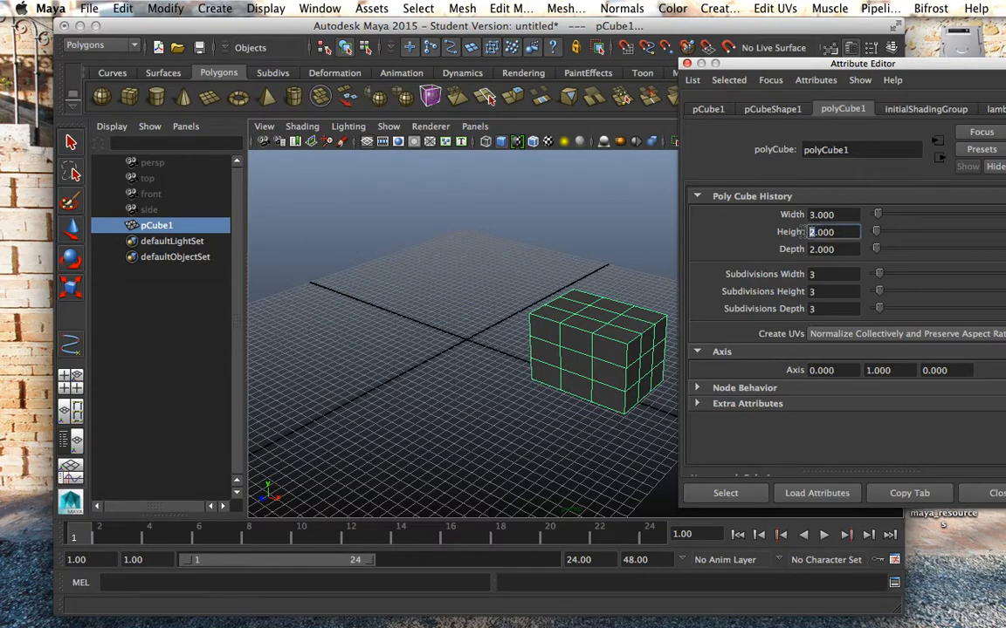
{"action": "type", "text": "3"}
{"action": "key", "text": "Return"}
{"action": "left_click", "coordinate": [810, 250]}
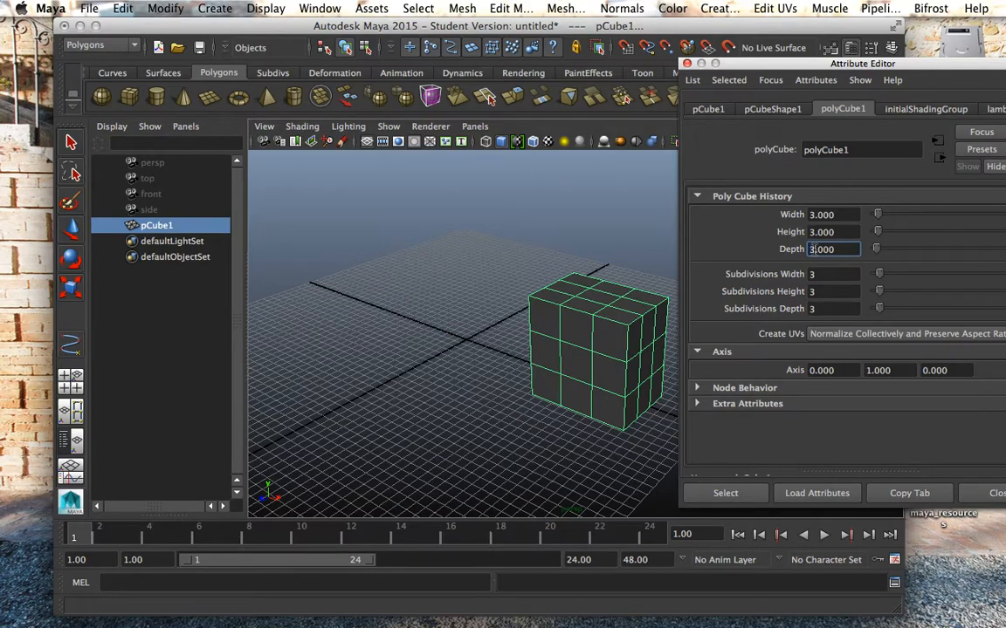
{"action": "type", "text": "3"}
{"action": "key", "text": "Return"}
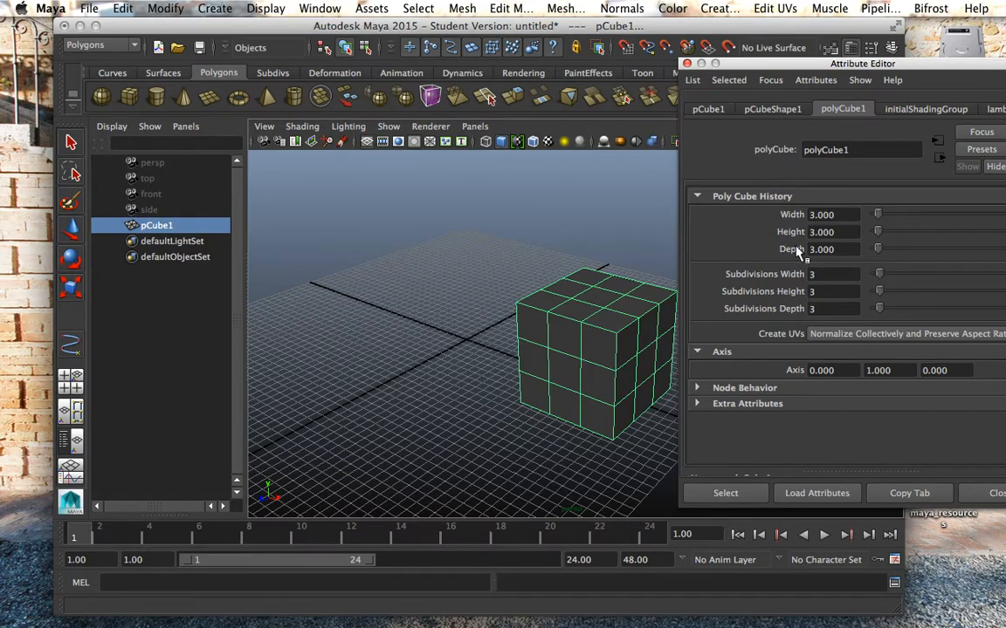
Step: Close the Attribute Editor and delete the selected cube from the scene
{"action": "left_click", "coordinate": [686, 63]}
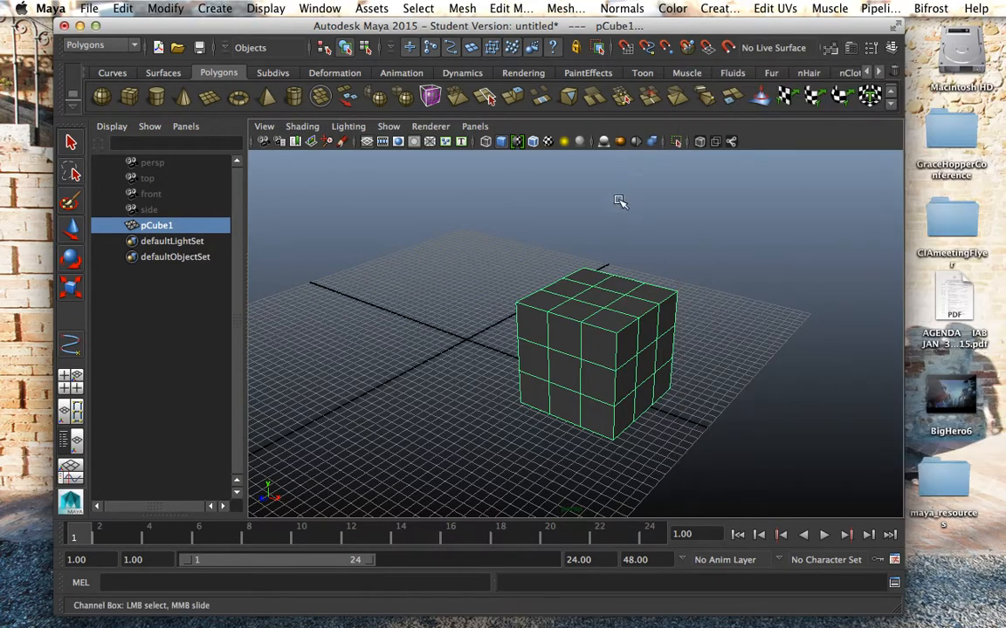
{"action": "key", "text": "Delete"}
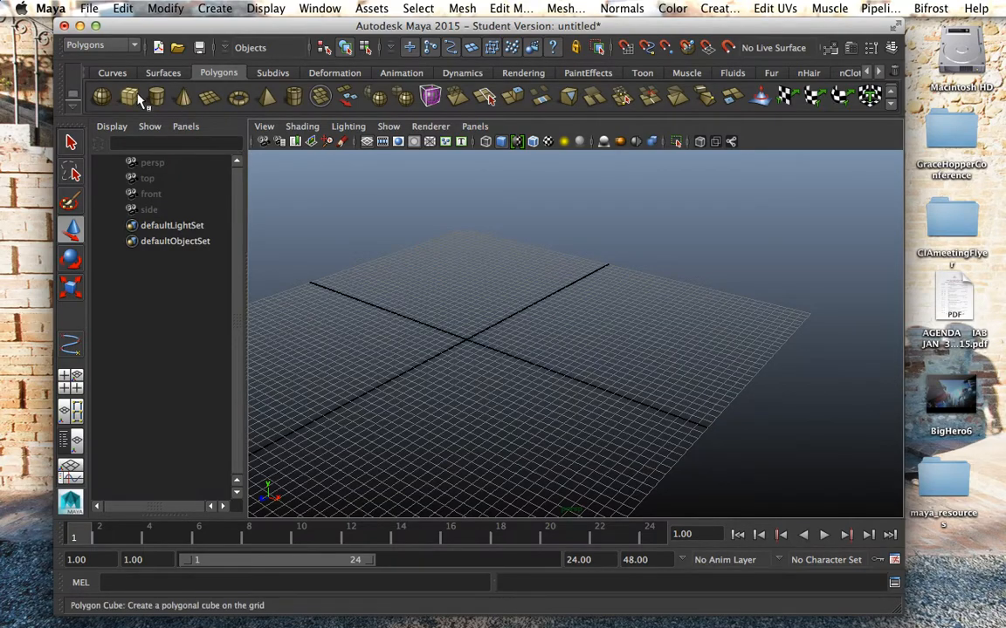
Step: Create a polygon cube through its creation options, with width 2, height 0.25, depth 2 and one division in each direction
{"action": "left_click", "coordinate": [218, 10]}
{"action": "mouse_move", "coordinate": [288, 50]}
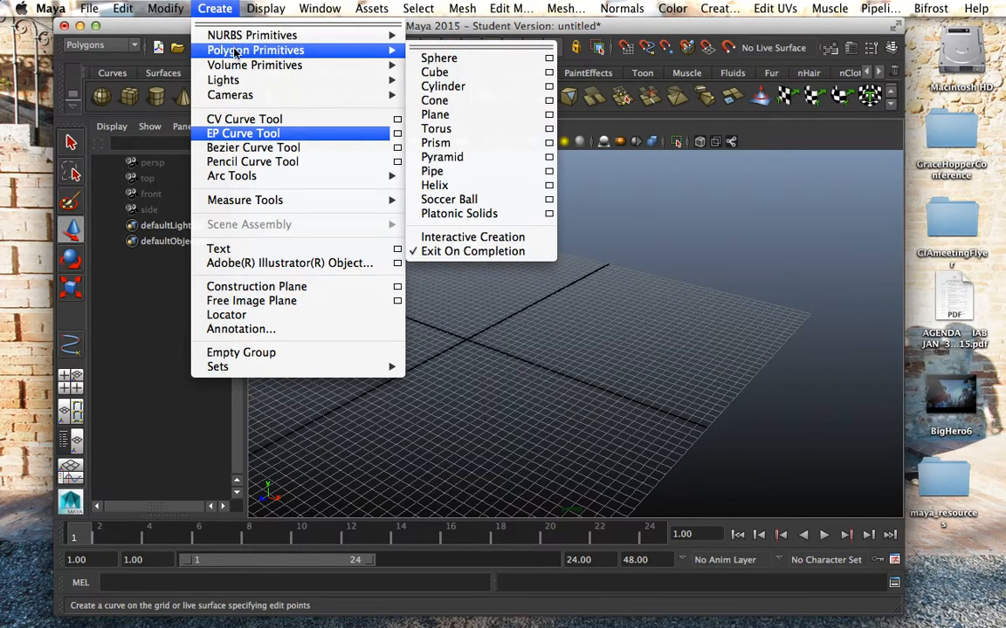
{"action": "left_click", "coordinate": [550, 74]}
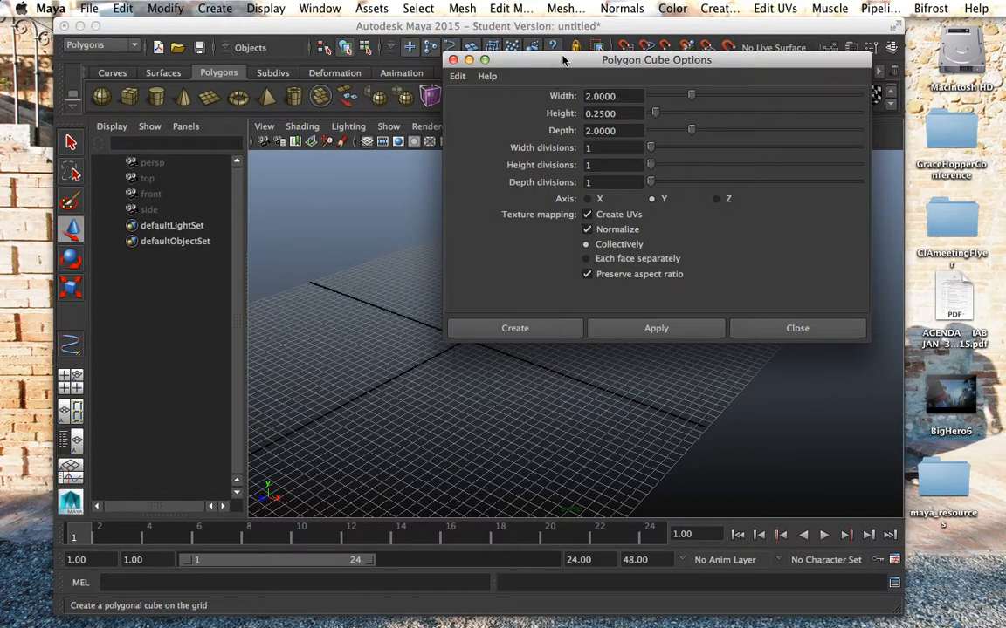
{"action": "left_click_drag", "start_coordinate": [569, 67], "coordinate": [654, 147]}
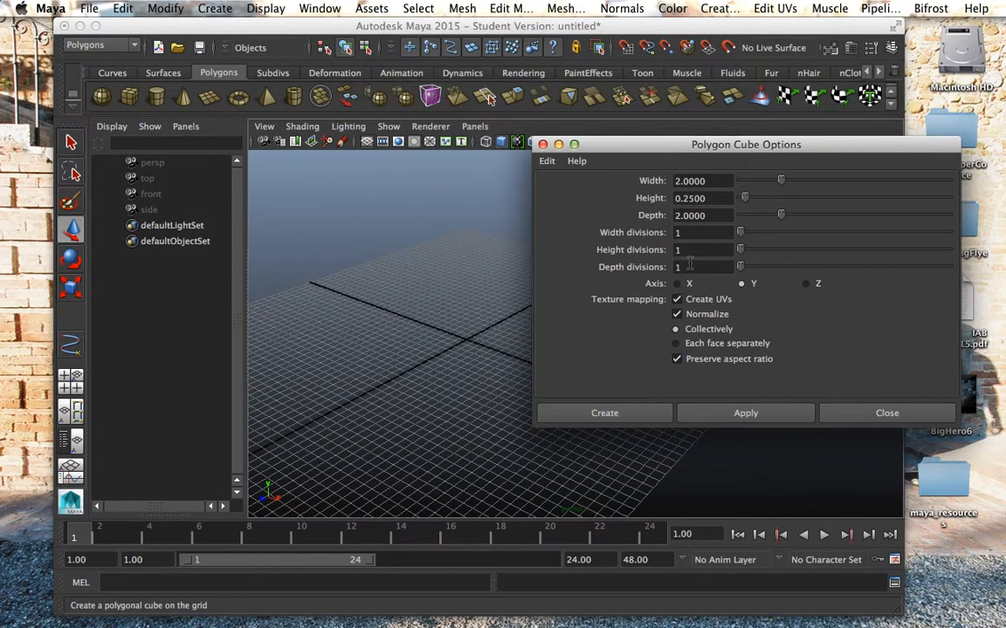
{"action": "left_click_drag", "start_coordinate": [709, 180], "coordinate": [653, 183]}
{"action": "left_click_drag", "start_coordinate": [709, 198], "coordinate": [673, 233]}
{"action": "left_click", "coordinate": [605, 413]}
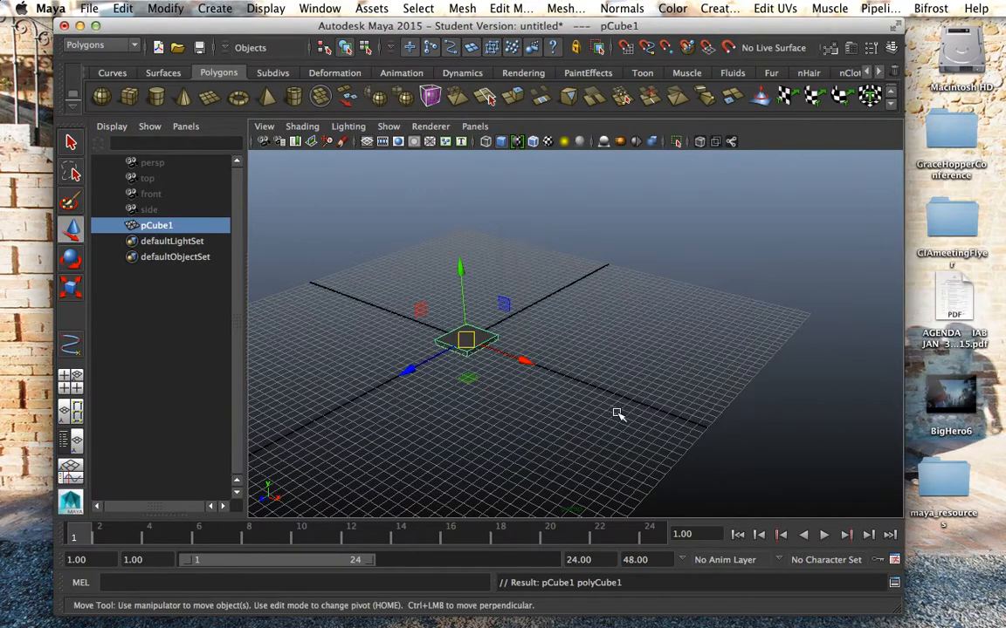
Step: Minimize the Maya window to show the desktop
{"action": "left_click", "coordinate": [80, 25]}
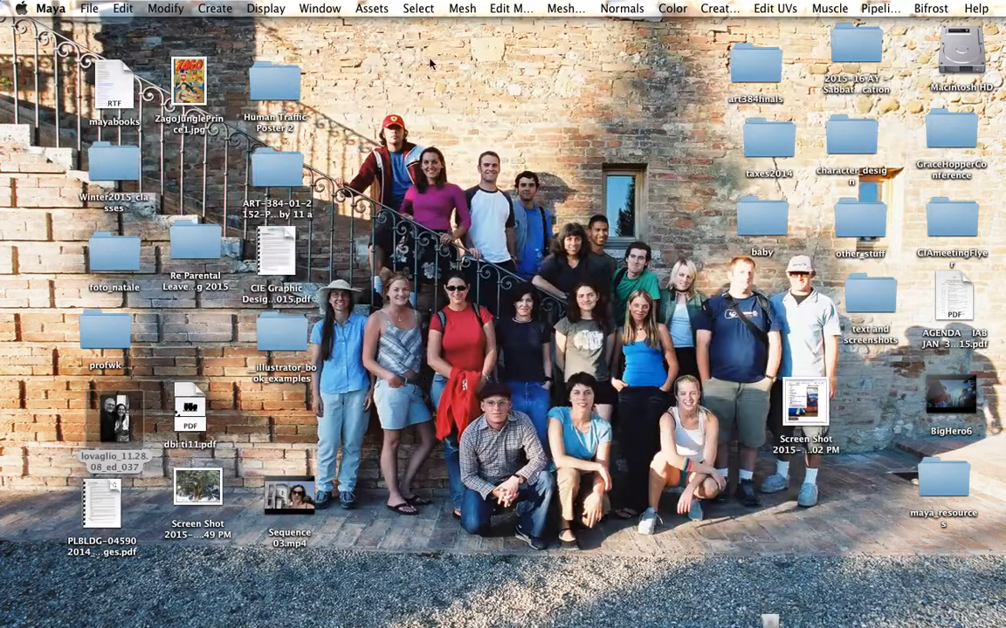